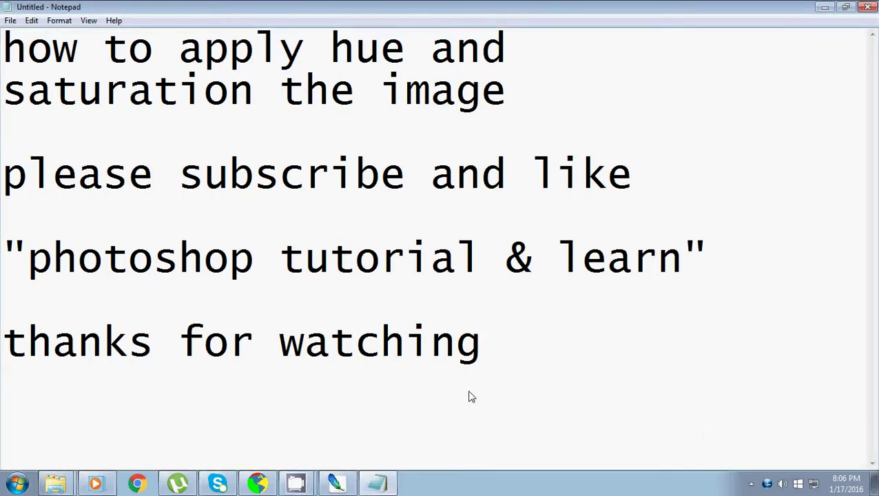
# Step: Highlight the tutorial note lines in Notepad, then minimize Notepad to reveal Photoshop
pyautogui.moveTo(3, 55)
pyautogui.mouseDown()
pyautogui.moveTo(236, 42)
pyautogui.moveTo(527, 43)
pyautogui.moveTo(338, 102)
pyautogui.moveTo(281, 105)
pyautogui.moveTo(555, 109)
pyautogui.mouseUp()
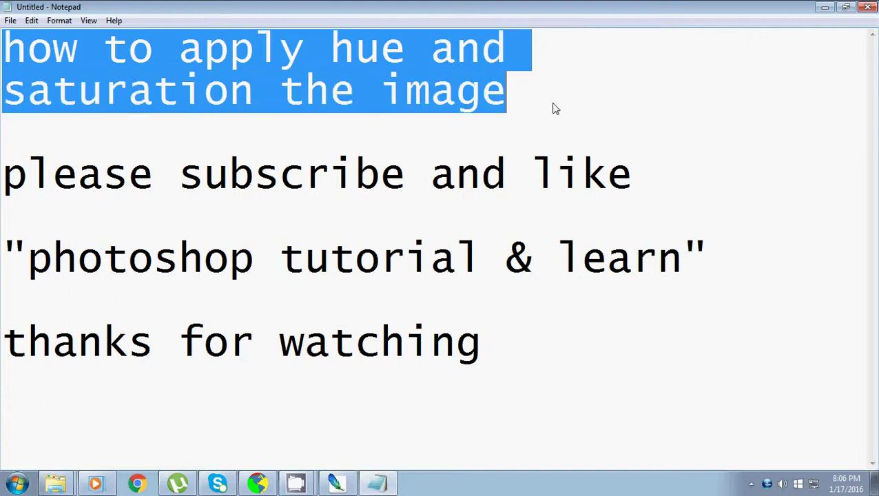
pyautogui.moveTo(6, 178)
pyautogui.mouseDown()
pyautogui.moveTo(688, 153)
pyautogui.moveTo(657, 216)
pyautogui.moveTo(687, 293)
pyautogui.moveTo(609, 385)
pyautogui.mouseUp()
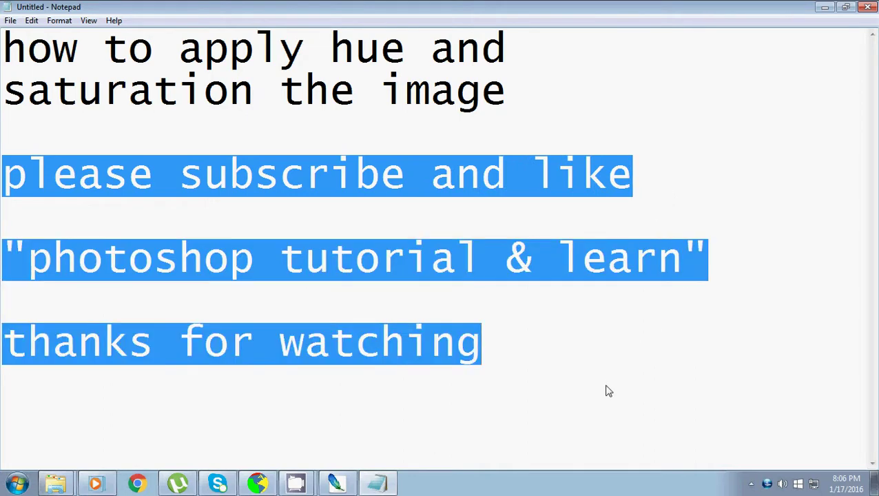
pyautogui.click(572, 370)
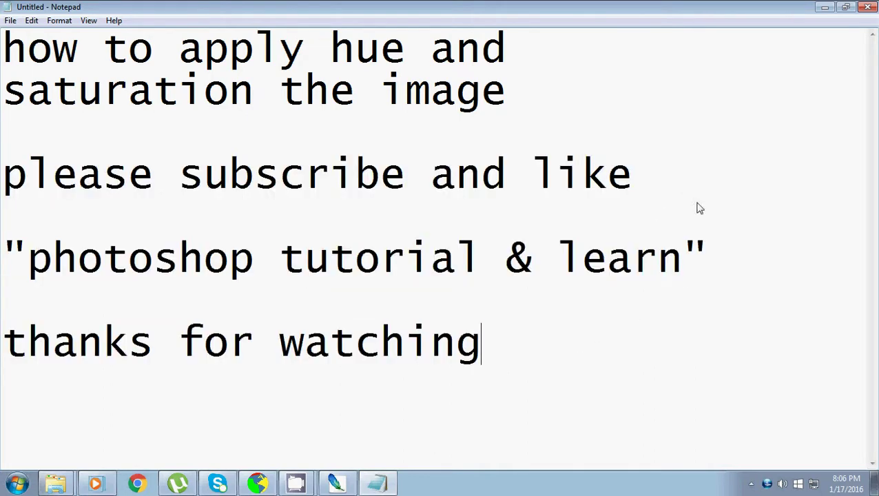
pyautogui.click(824, 8)
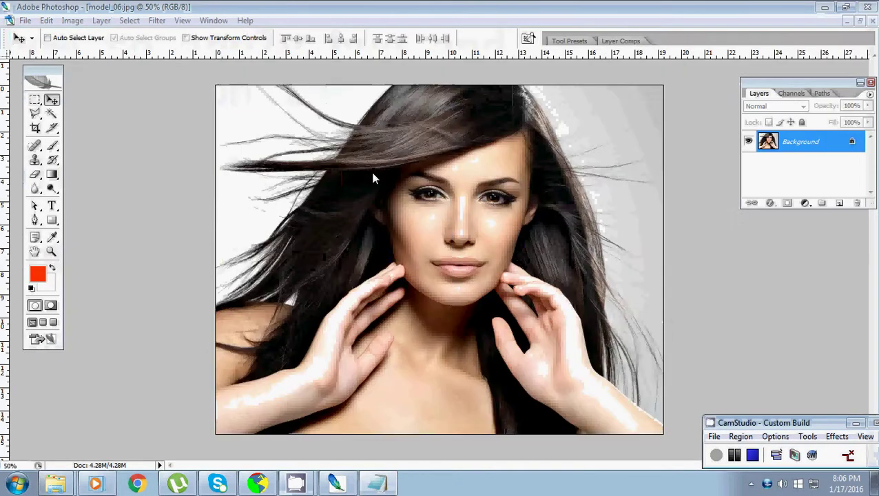
# Step: Unlock the Background layer by converting it to Layer 0
pyautogui.click(839, 140)
pyautogui.doubleClick(835, 143)
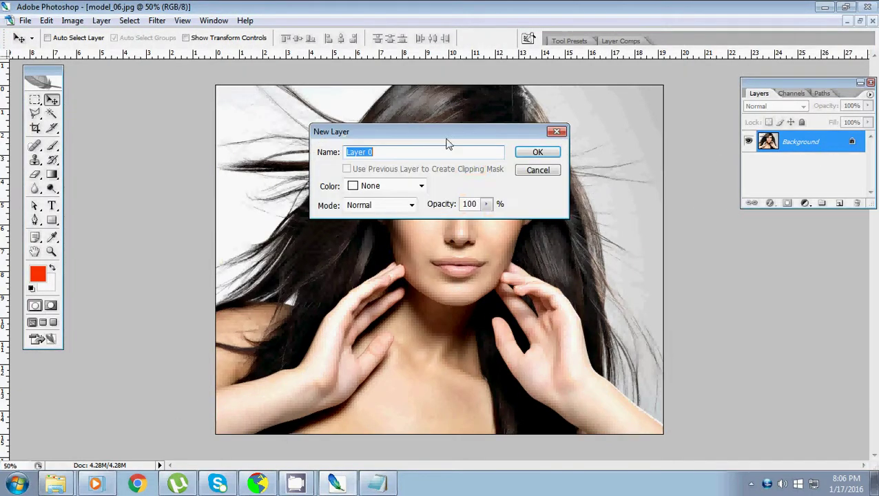
pyautogui.click(536, 150)
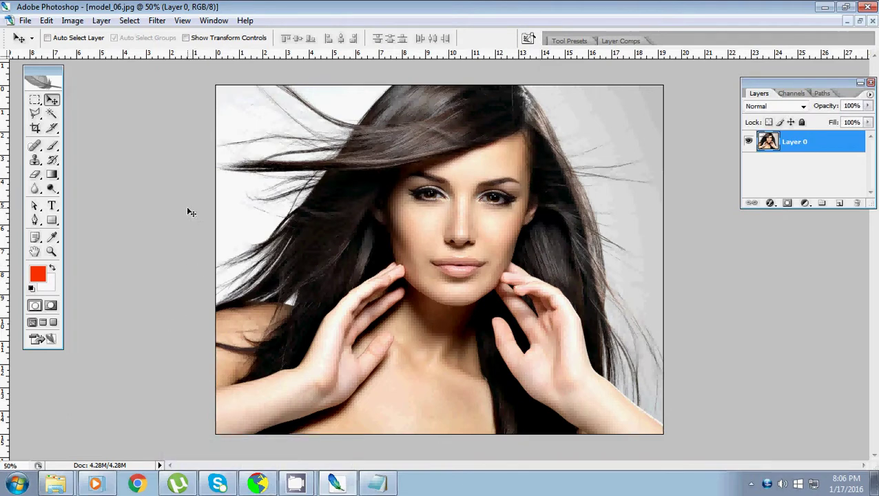
# Step: Duplicate Layer 0 and set the copy's blend mode to Soft Light
pyautogui.hotkey('ctrl', 'j')
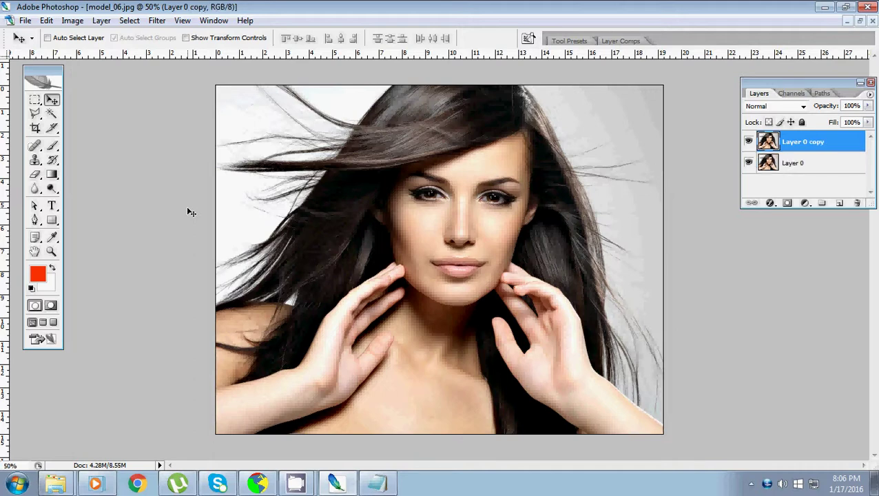
pyautogui.click(775, 107)
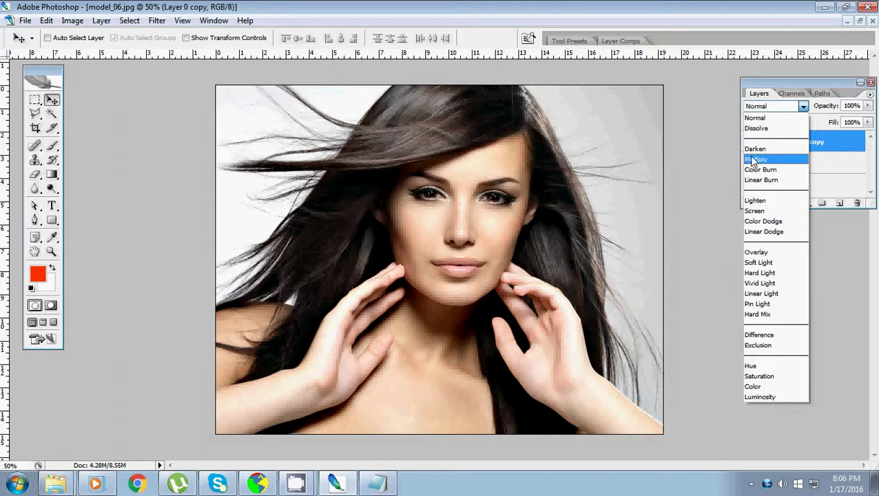
pyautogui.click(762, 262)
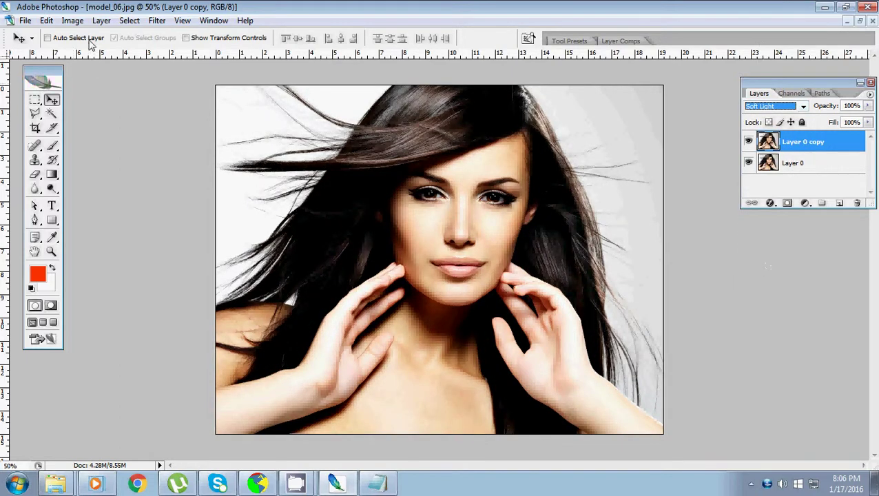
pyautogui.click(72, 20)
pyautogui.moveTo(93, 52)
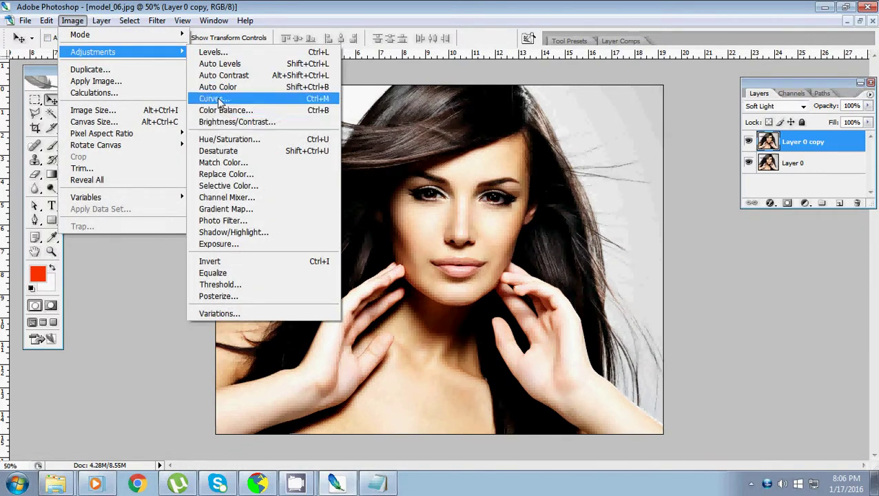
# Step: In Levels, pull the red white point in to 222 and green to 212
pyautogui.click(212, 52)
pyautogui.click(151, 48)
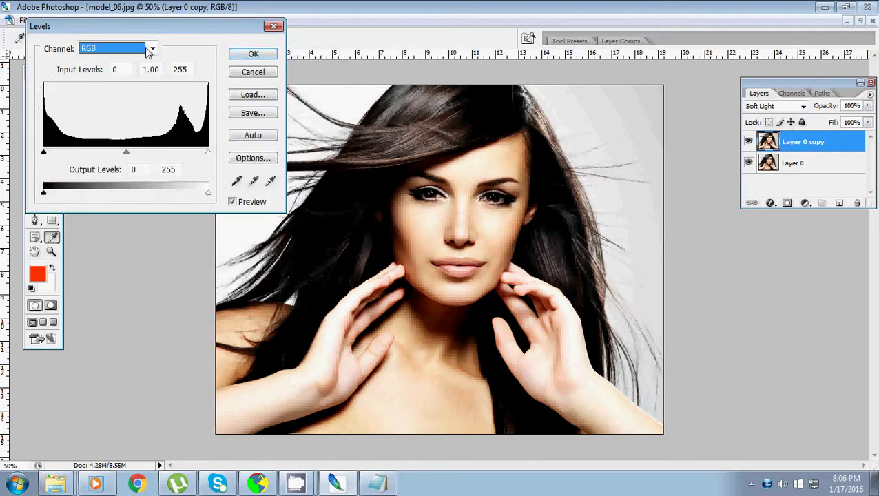
pyautogui.click(97, 72)
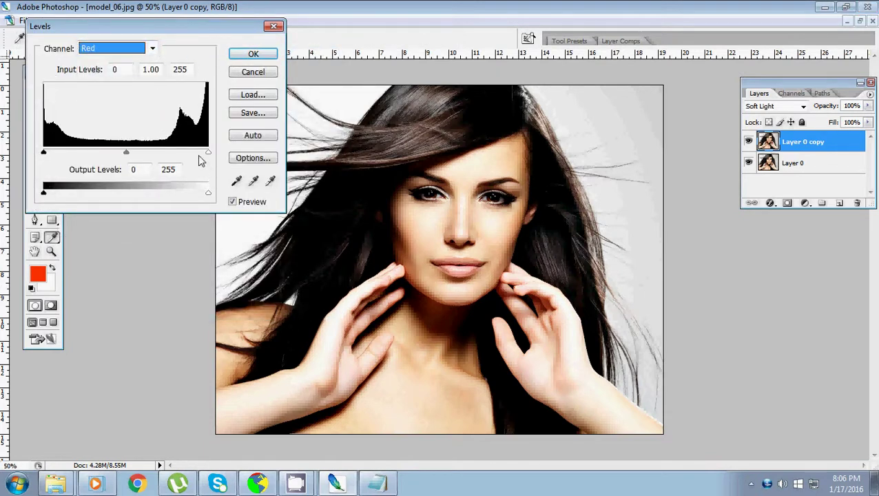
pyautogui.moveTo(207, 153); pyautogui.dragTo(193, 152)
pyautogui.click(102, 49)
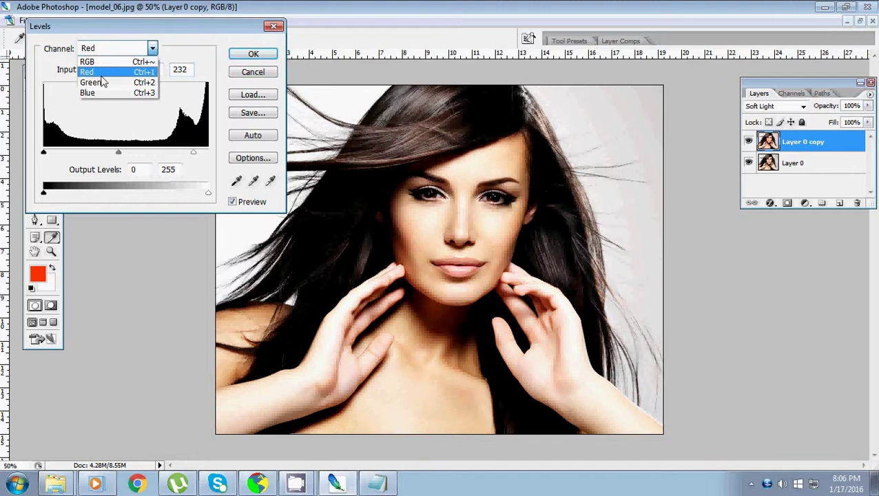
pyautogui.click(103, 72)
pyautogui.moveTo(193, 153); pyautogui.dragTo(186, 152)
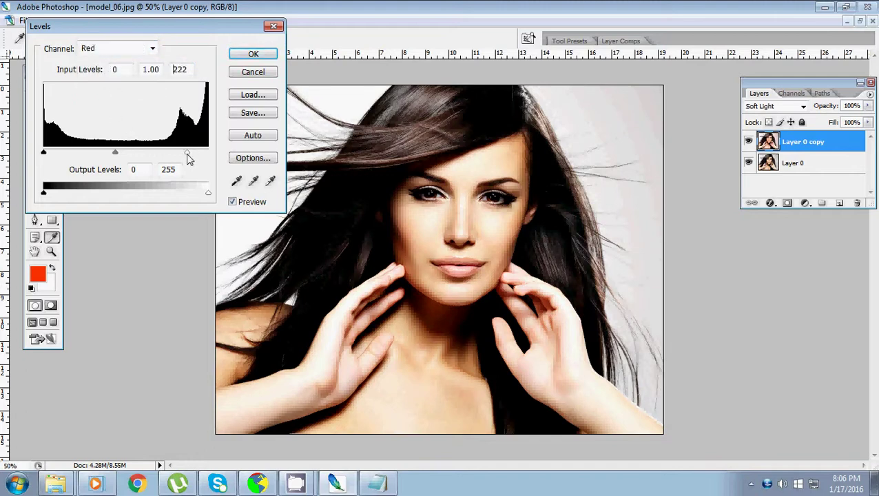
pyautogui.click(108, 50)
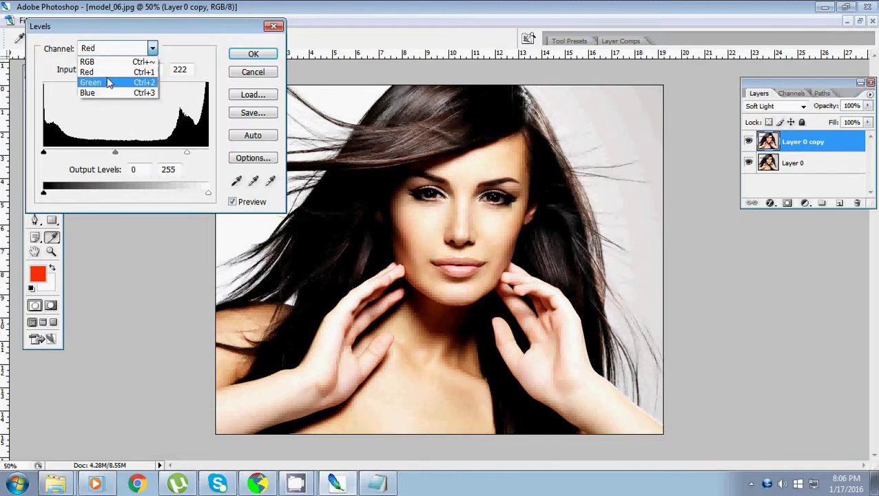
pyautogui.click(103, 82)
pyautogui.moveTo(208, 153); pyautogui.dragTo(181, 153)
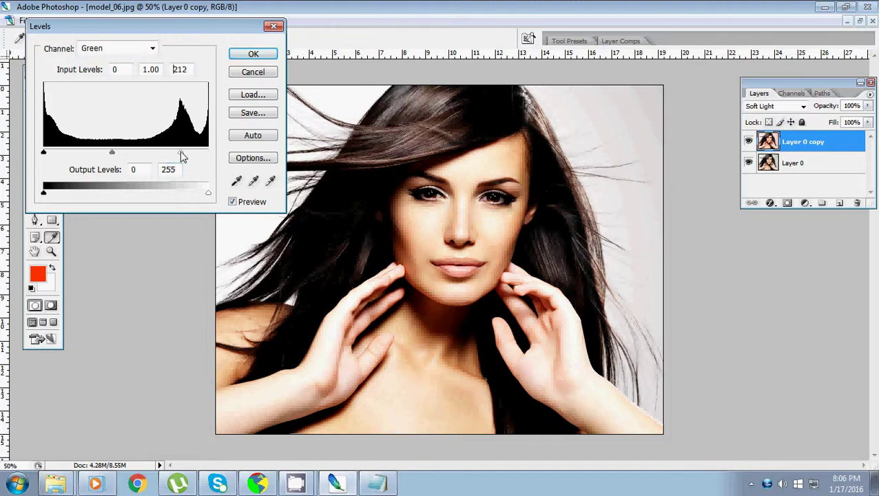
# Step: Set blue white point 207, RGB black point 22 and midtones about 1.10, then apply
pyautogui.click(114, 50)
pyautogui.click(114, 93)
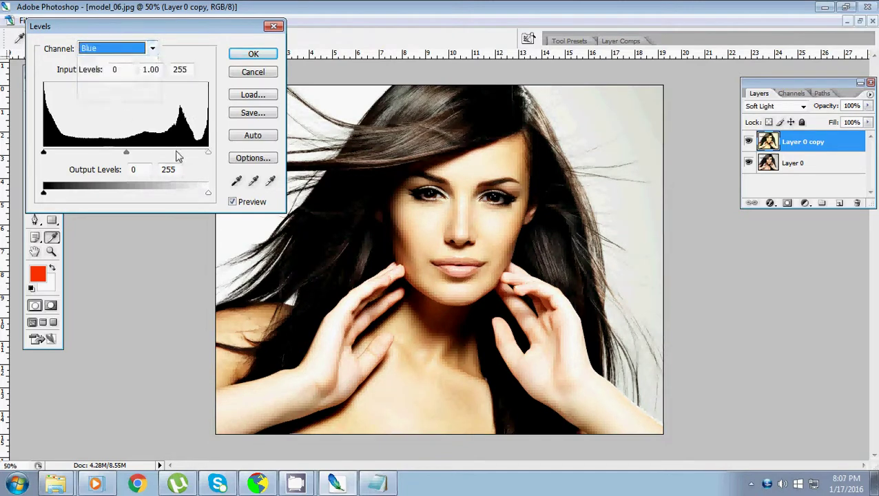
pyautogui.moveTo(208, 152); pyautogui.dragTo(179, 152)
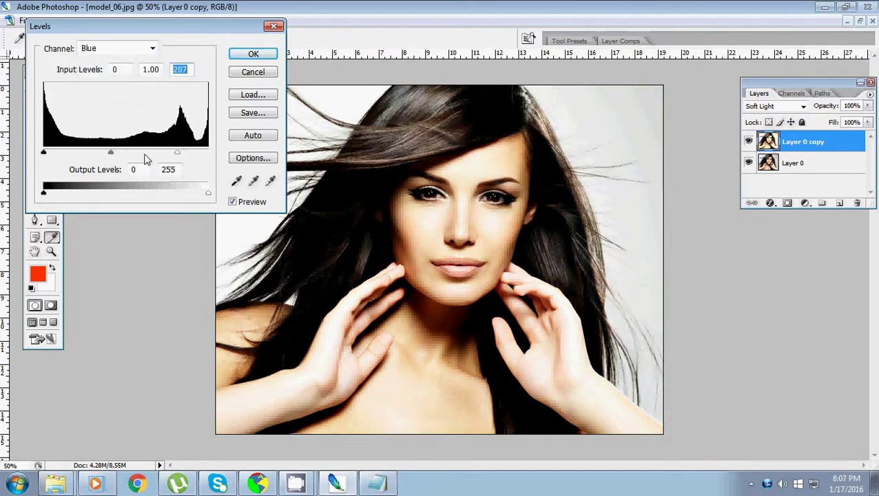
pyautogui.moveTo(113, 155); pyautogui.dragTo(81, 157)
pyautogui.click(81, 156)
pyautogui.click(140, 48)
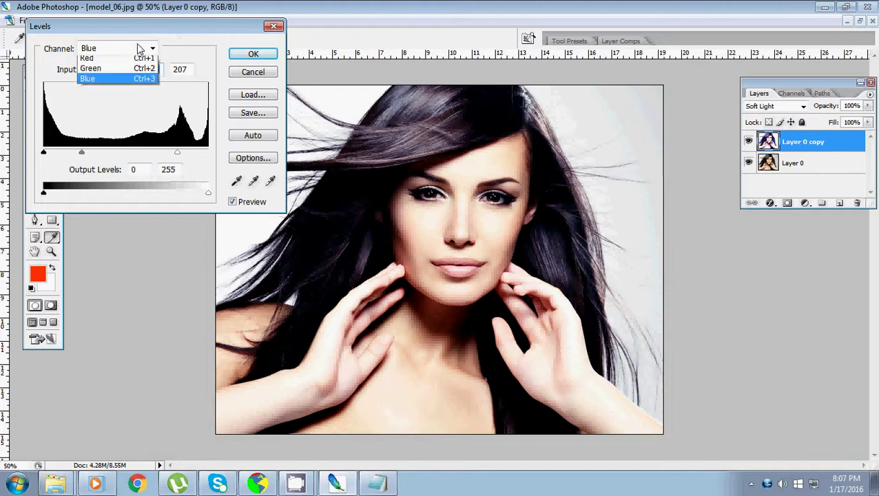
pyautogui.click(104, 58)
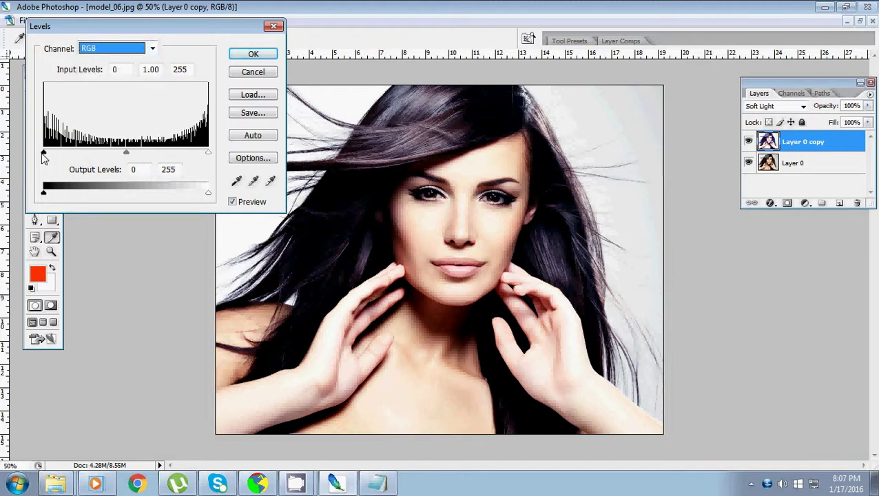
pyautogui.moveTo(44, 152); pyautogui.dragTo(57, 152)
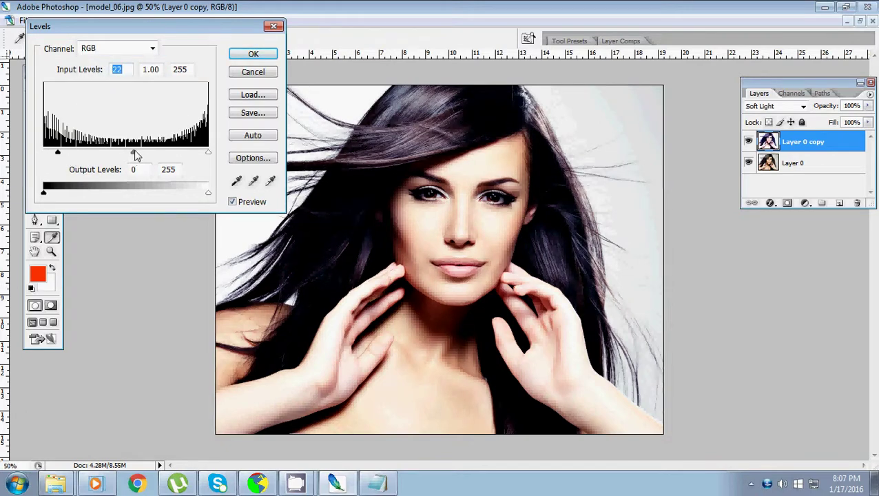
pyautogui.moveTo(136, 156); pyautogui.dragTo(129, 153)
pyautogui.click(253, 54)
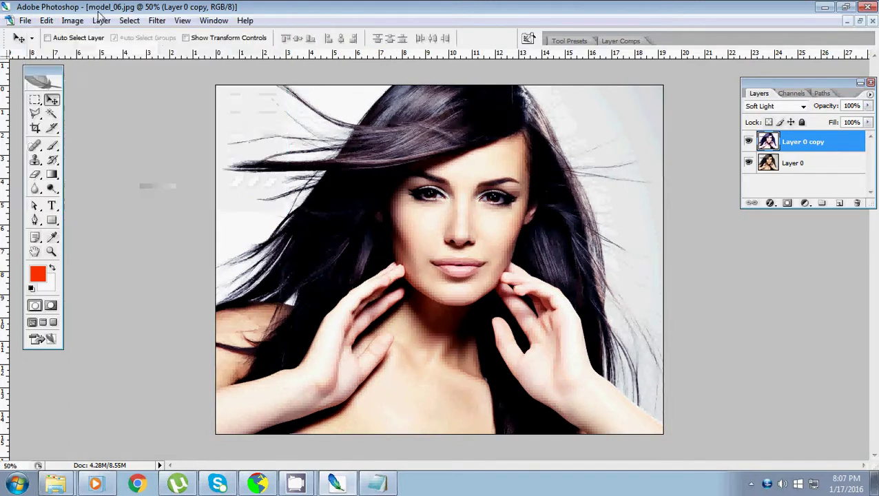
# Step: Apply Hue/Saturation to Layer 0 copy with Hue -97, Saturation -31, Lightness +20
pyautogui.click(101, 20)
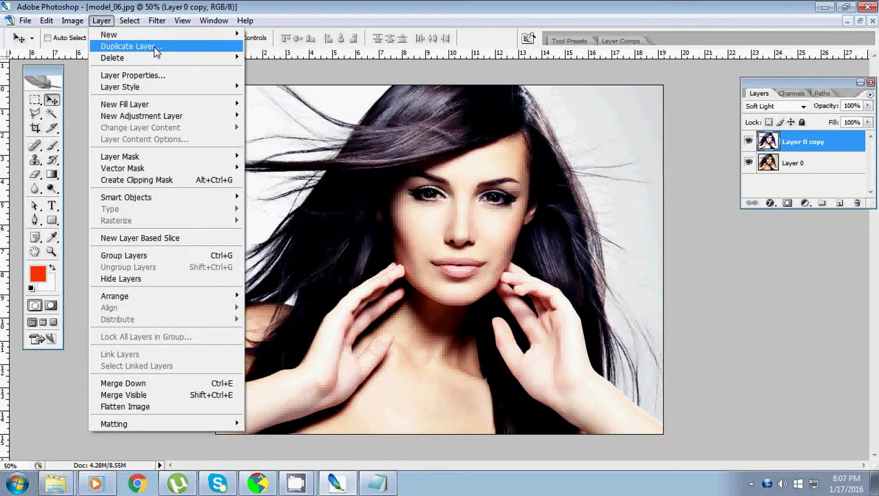
pyautogui.moveTo(141, 115)
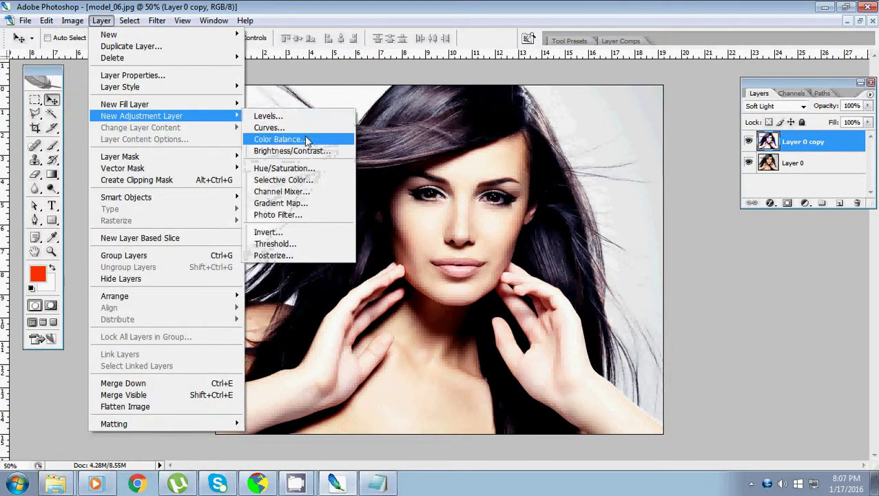
pyautogui.click(295, 169)
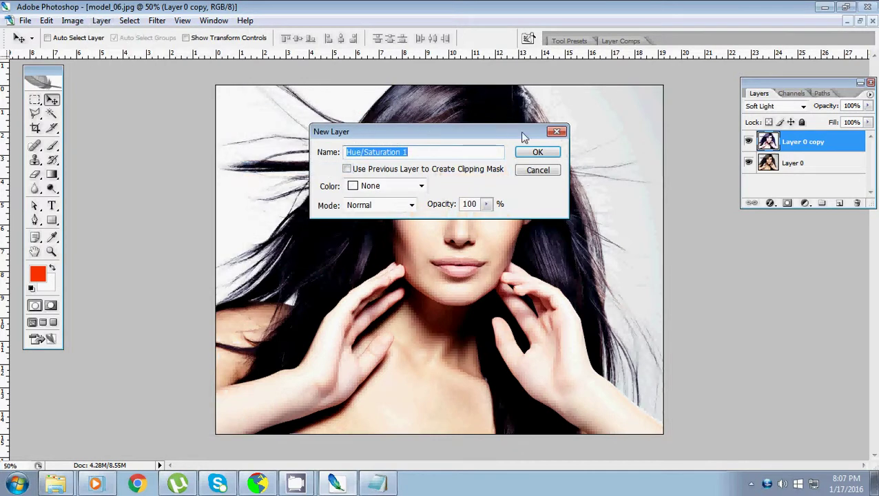
pyautogui.click(558, 132)
pyautogui.click(73, 20)
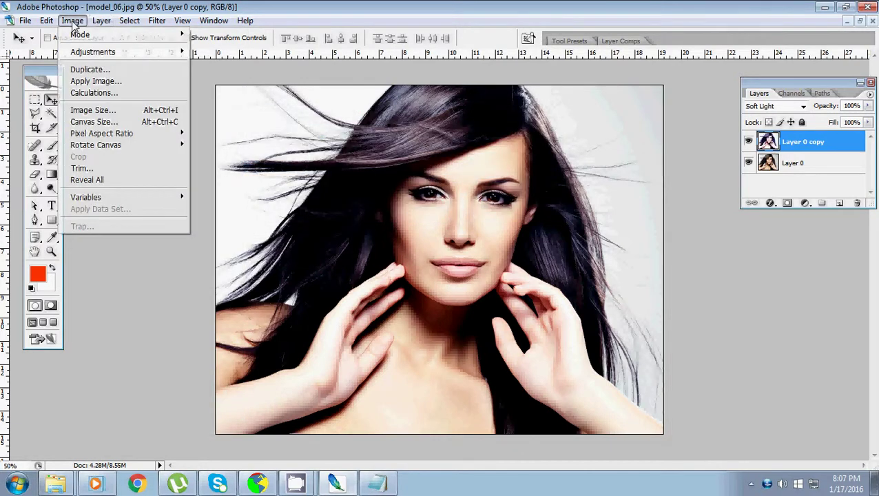
pyautogui.moveTo(93, 51)
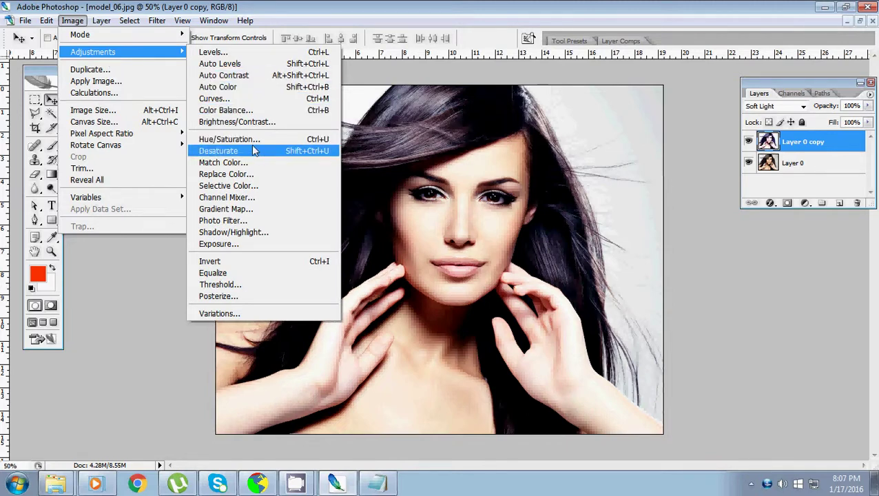
pyautogui.click(241, 139)
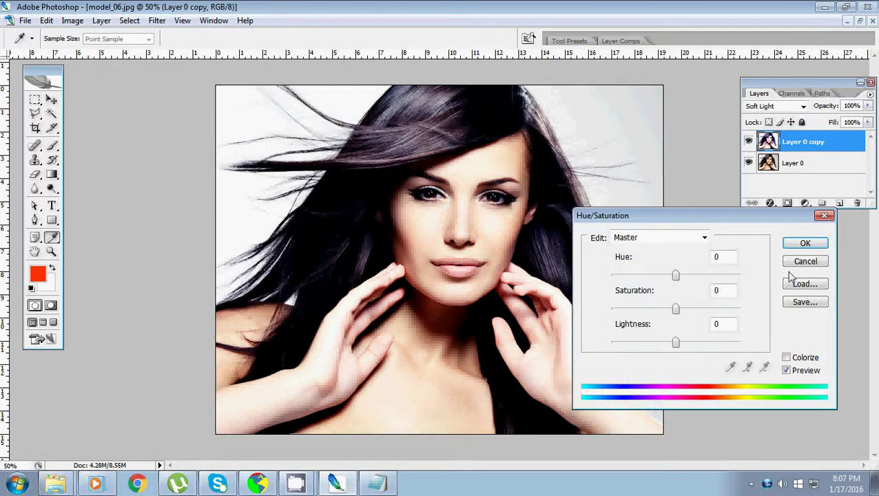
pyautogui.moveTo(675, 276)
pyautogui.mouseDown()
pyautogui.moveTo(737, 276)
pyautogui.moveTo(756, 300)
pyautogui.moveTo(592, 290)
pyautogui.moveTo(649, 290)
pyautogui.moveTo(633, 289)
pyautogui.mouseUp()
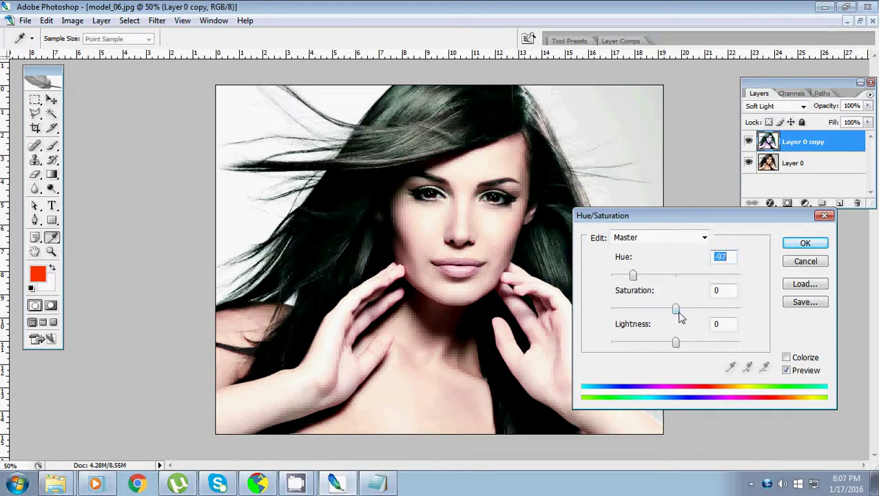
pyautogui.moveTo(679, 312)
pyautogui.mouseDown()
pyautogui.moveTo(633, 313)
pyautogui.moveTo(680, 312)
pyautogui.moveTo(653, 312)
pyautogui.mouseUp()
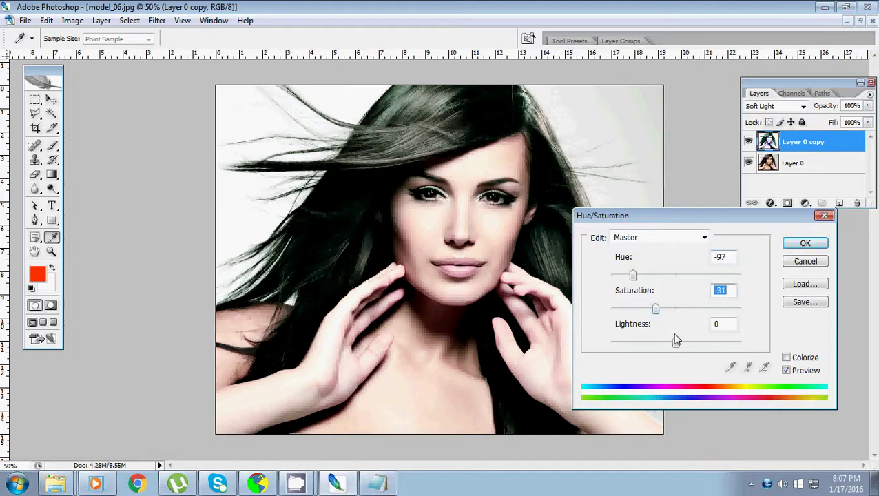
pyautogui.moveTo(677, 341)
pyautogui.mouseDown()
pyautogui.moveTo(690, 342)
pyautogui.moveTo(664, 345)
pyautogui.moveTo(685, 352)
pyautogui.moveTo(688, 343)
pyautogui.mouseUp()
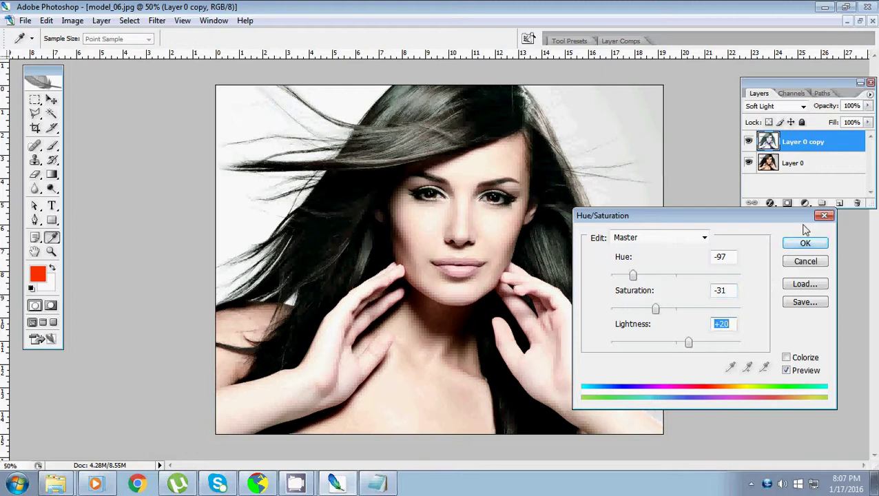
pyautogui.click(801, 246)
pyautogui.press('v')
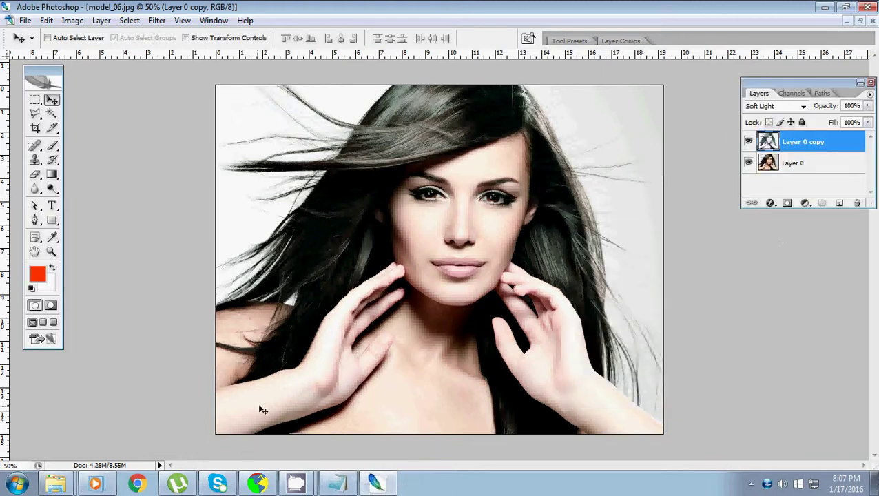
pyautogui.moveTo(337, 485)
pyautogui.click(347, 485)
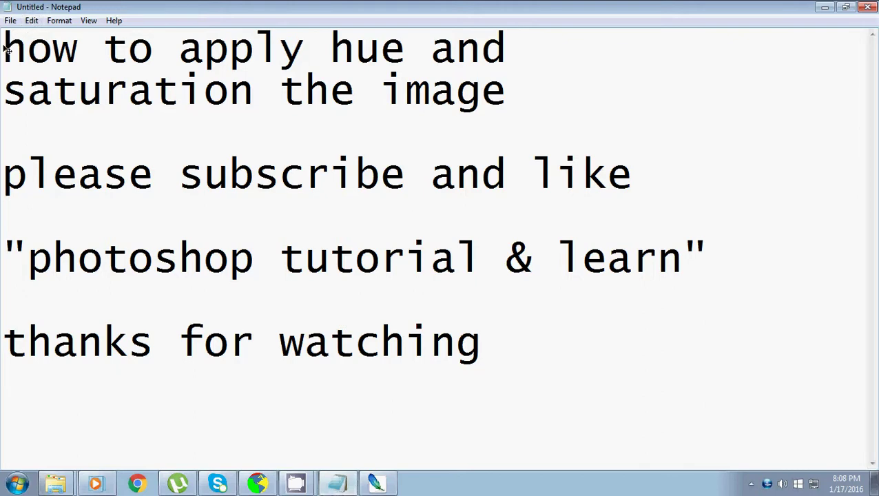
pyautogui.moveTo(11, 180); pyautogui.dragTo(626, 192)
pyautogui.moveTo(29, 263); pyautogui.dragTo(682, 261)
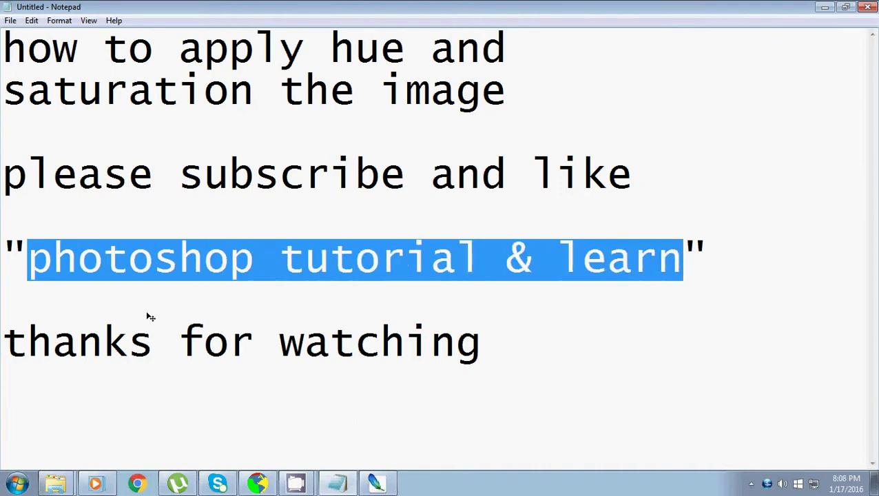
pyautogui.moveTo(13, 346); pyautogui.dragTo(551, 342)
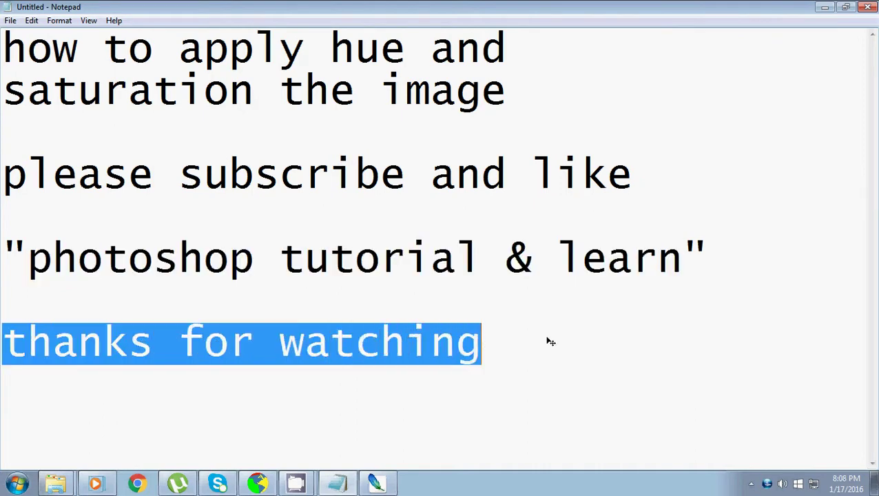
pyautogui.click(522, 363)
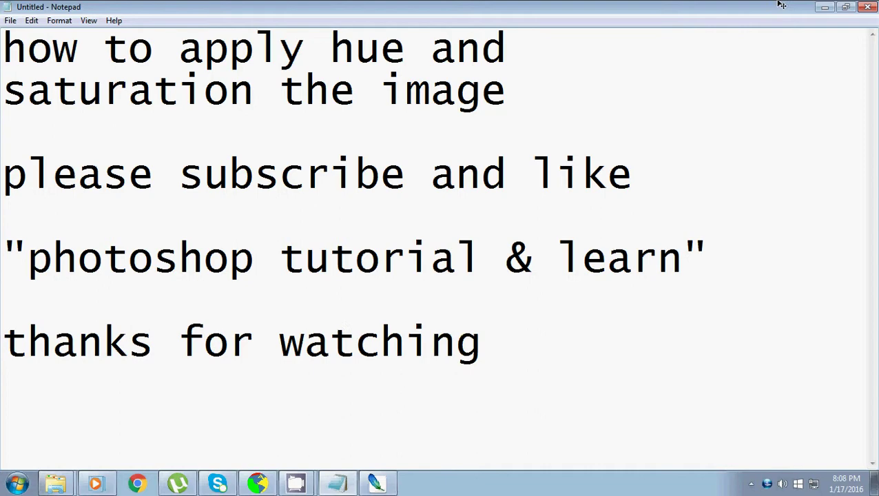
pyautogui.click(824, 7)
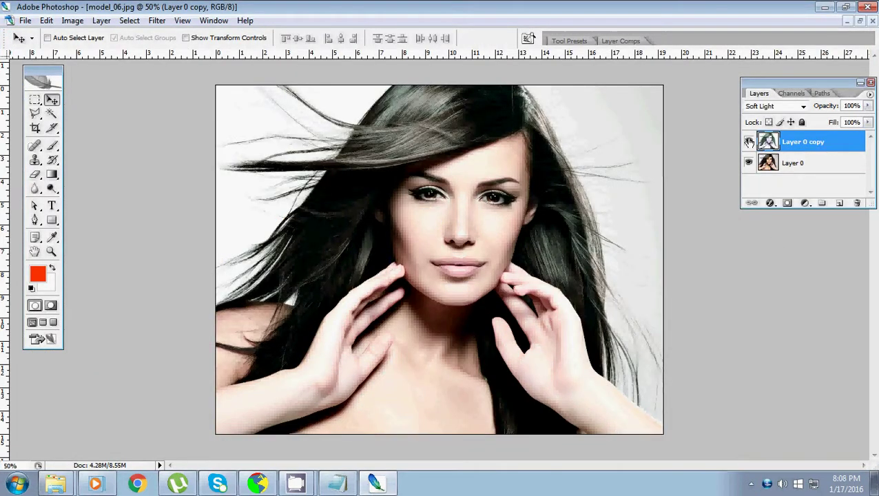
# Step: Toggle Layer 0 copy's visibility off and on twice to compare the Soft Light effect
pyautogui.click(749, 142)
pyautogui.click(749, 142)
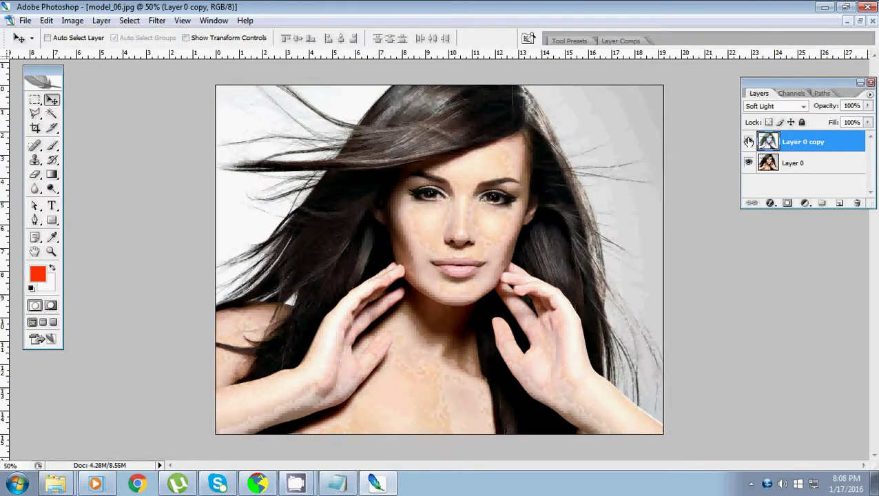
pyautogui.click(749, 142)
pyautogui.click(749, 142)
# Step: Add a new Hue/Saturation adjustment layer named Hue/Saturation 1
pyautogui.click(101, 22)
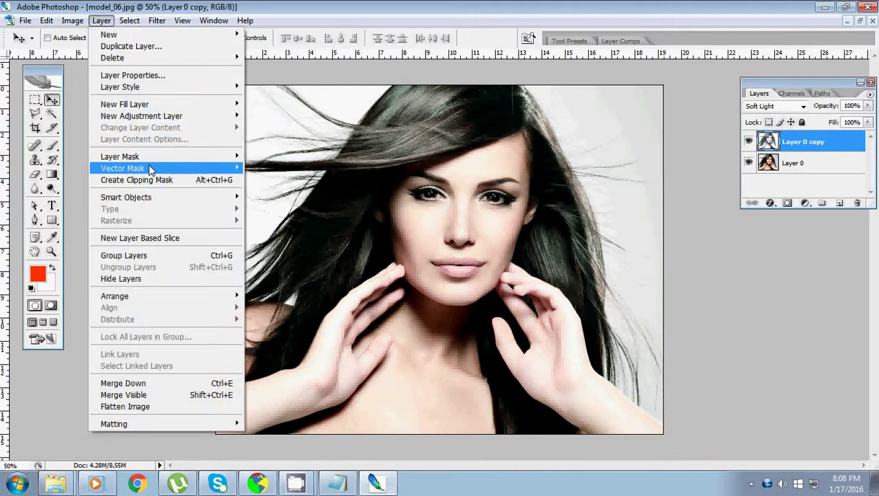
pyautogui.moveTo(141, 115)
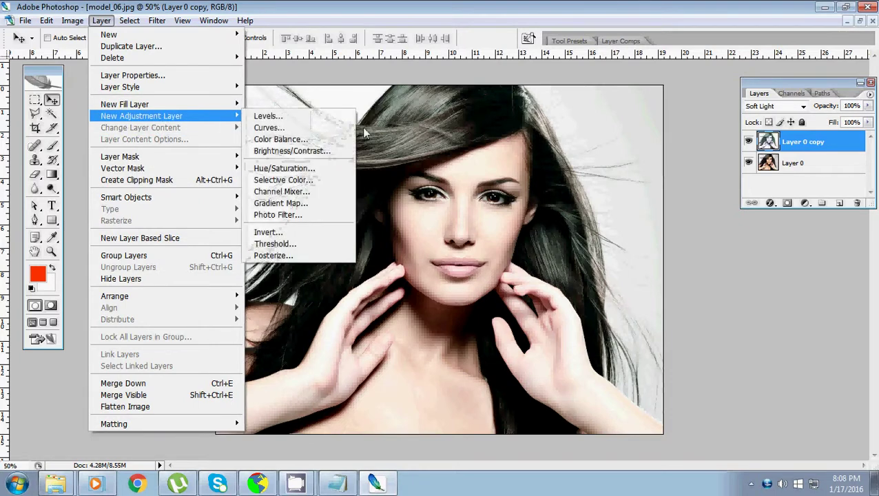
pyautogui.click(318, 168)
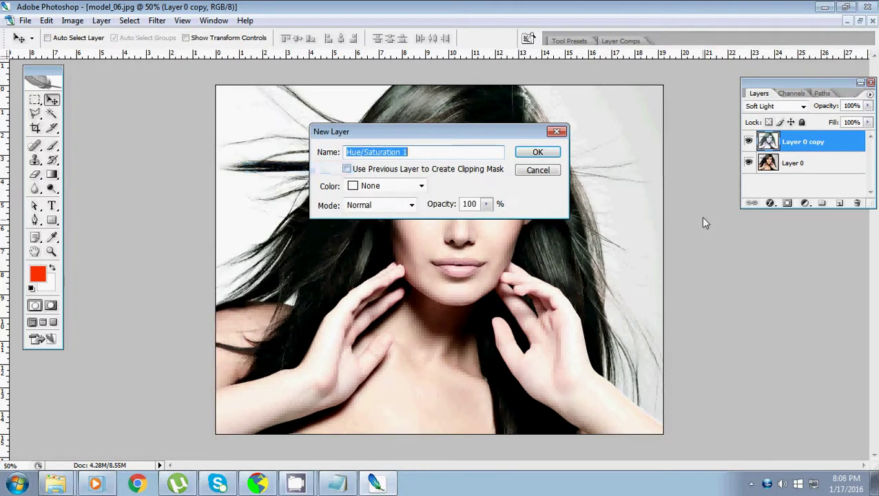
pyautogui.click(534, 152)
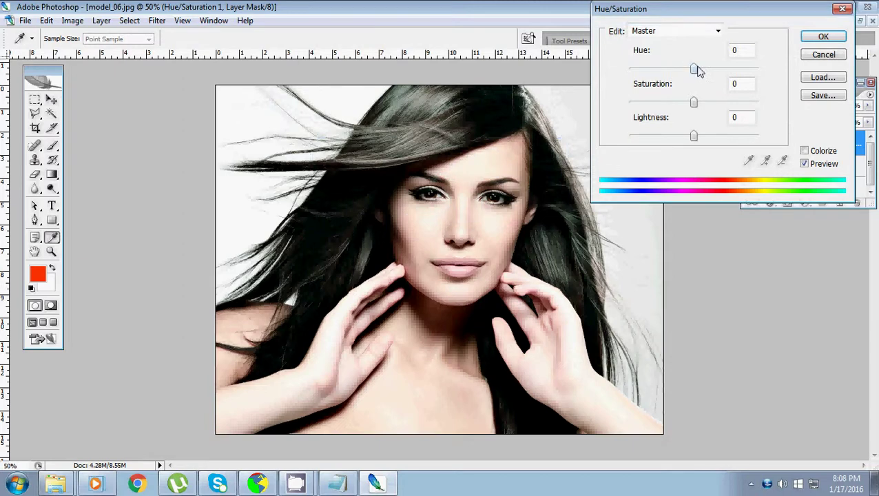
# Step: Set Hue/Saturation 1 to Hue -106, Saturation -44, Lightness +1 and apply it
pyautogui.moveTo(697, 69); pyautogui.dragTo(686, 98)
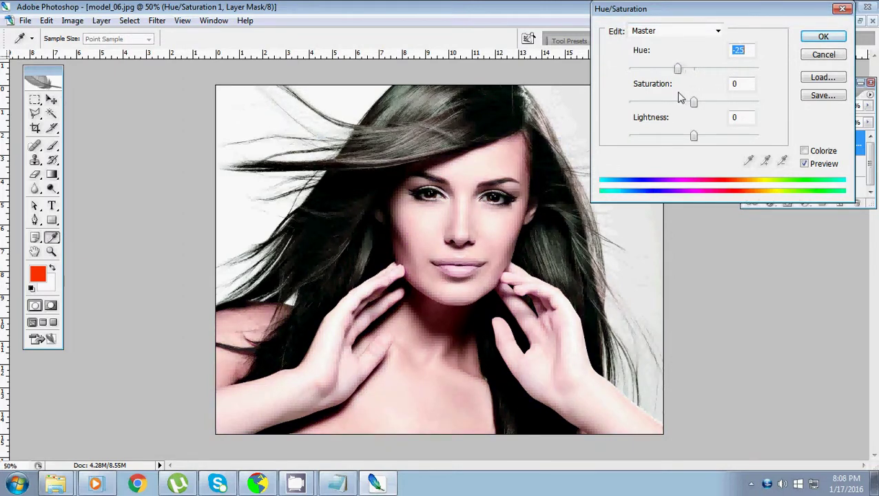
pyautogui.moveTo(685, 99); pyautogui.dragTo(731, 108)
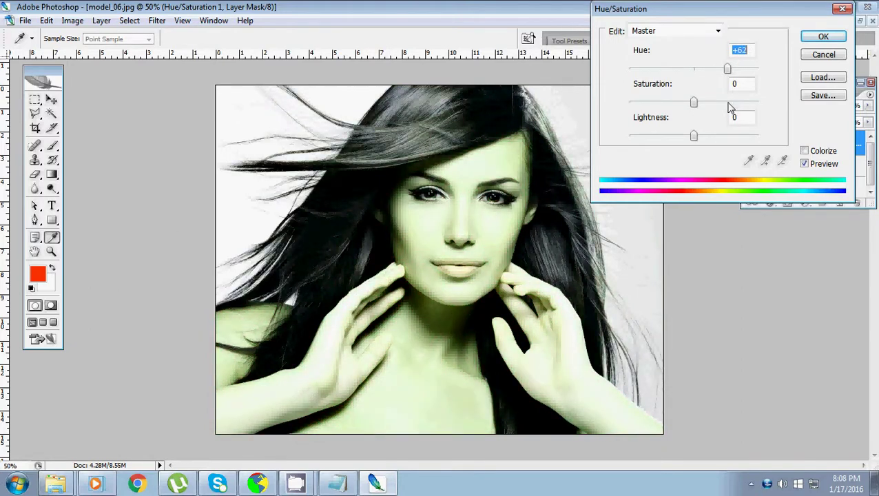
pyautogui.moveTo(692, 102); pyautogui.dragTo(675, 105)
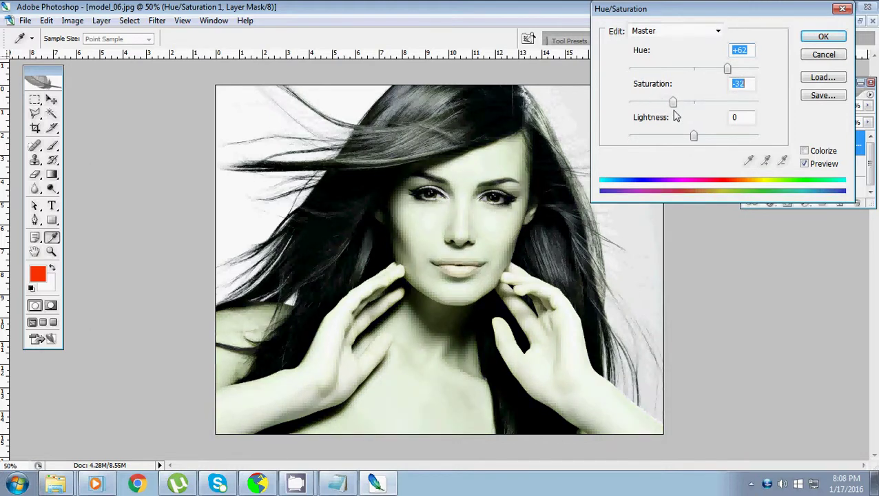
pyautogui.moveTo(697, 138); pyautogui.dragTo(694, 136)
pyautogui.moveTo(727, 70)
pyautogui.mouseDown()
pyautogui.moveTo(672, 69)
pyautogui.moveTo(647, 81)
pyautogui.moveTo(648, 68)
pyautogui.mouseUp()
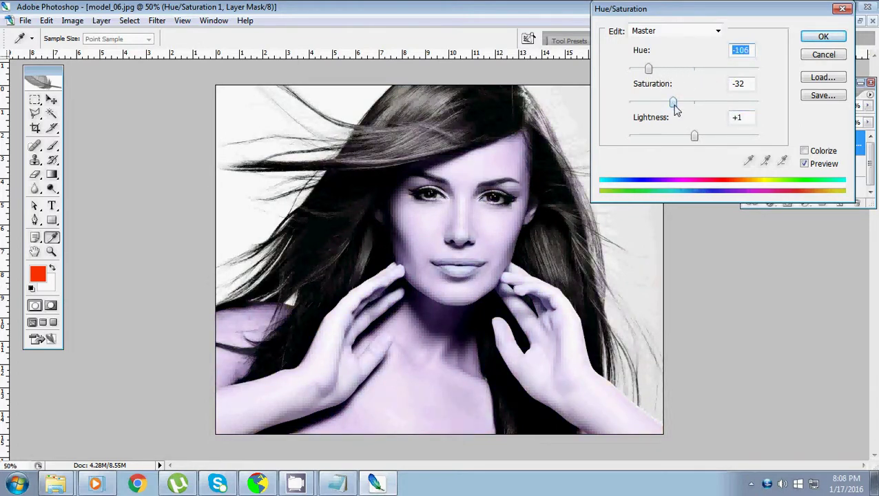
pyautogui.moveTo(673, 102)
pyautogui.mouseDown()
pyautogui.moveTo(689, 104)
pyautogui.moveTo(651, 118)
pyautogui.moveTo(666, 117)
pyautogui.mouseUp()
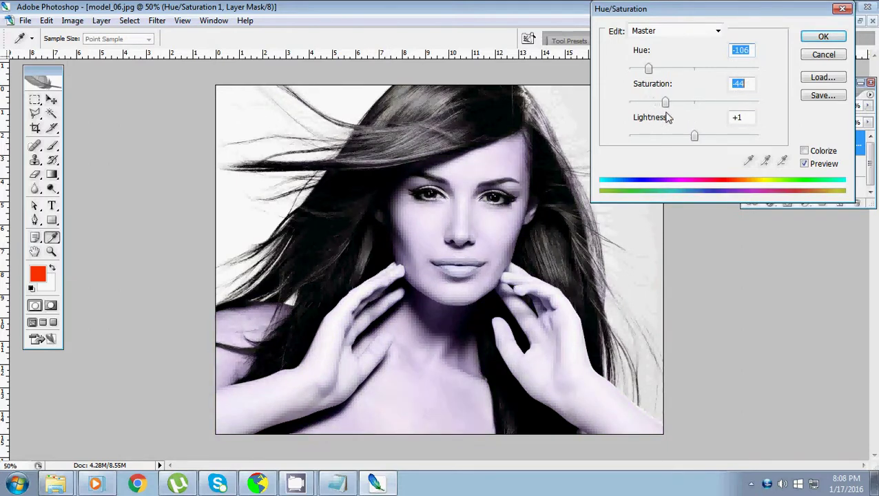
pyautogui.click(823, 36)
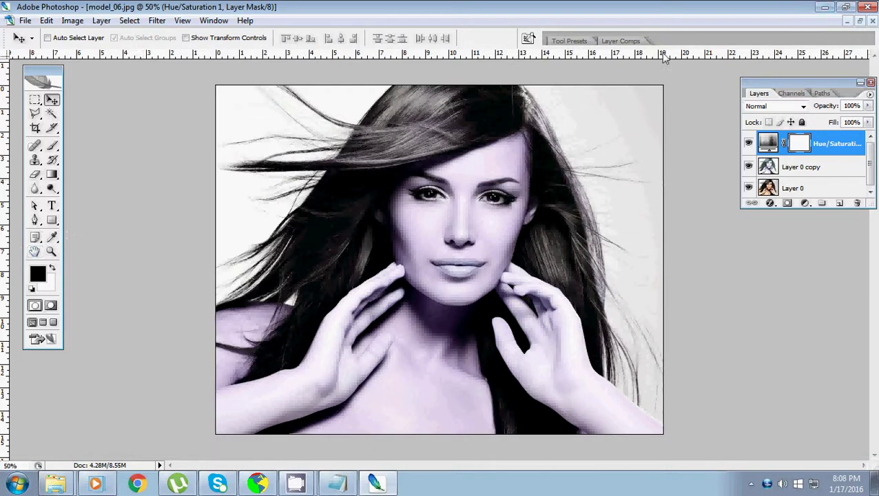
pyautogui.click(328, 487)
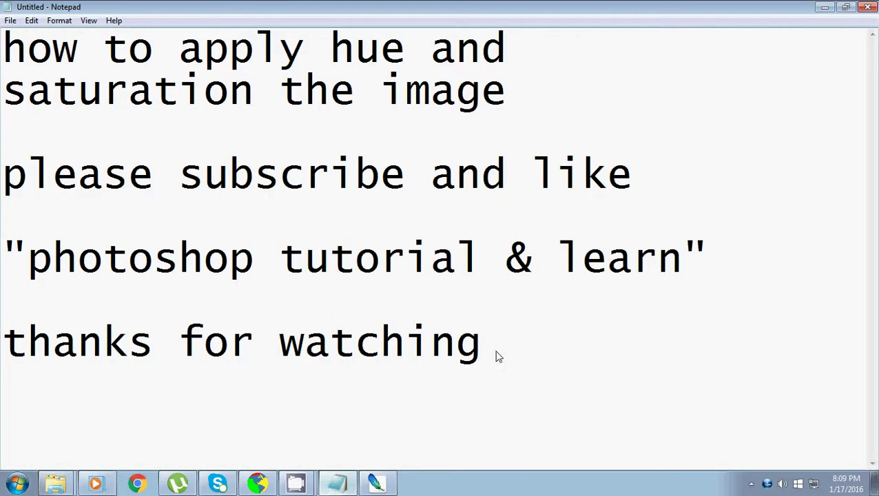
pyautogui.moveTo(27, 265); pyautogui.dragTo(667, 257)
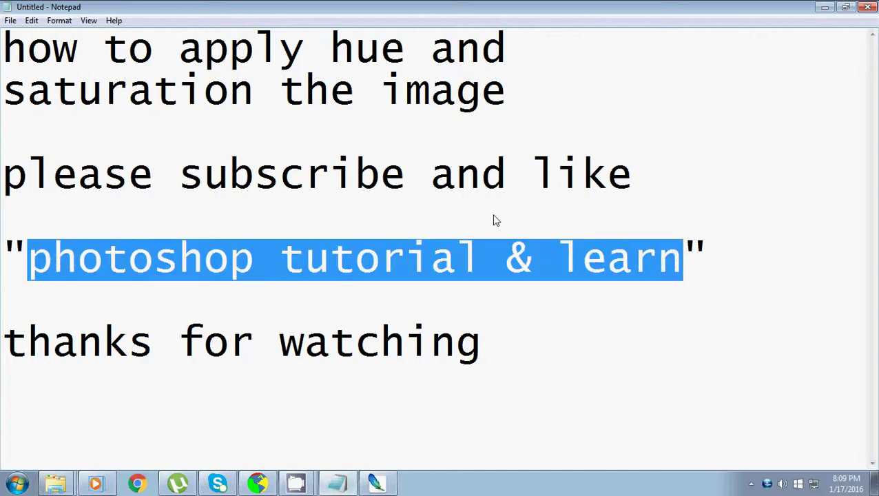
pyautogui.moveTo(16, 174); pyautogui.dragTo(639, 173)
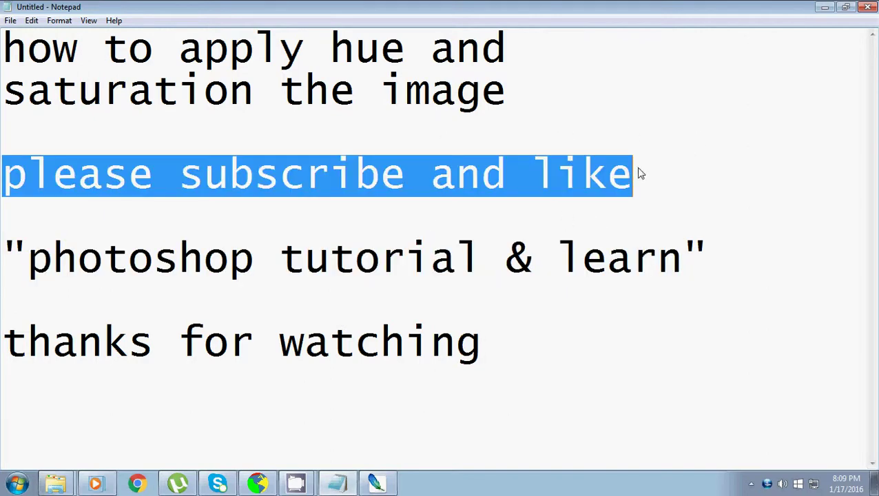
pyautogui.click(814, 69)
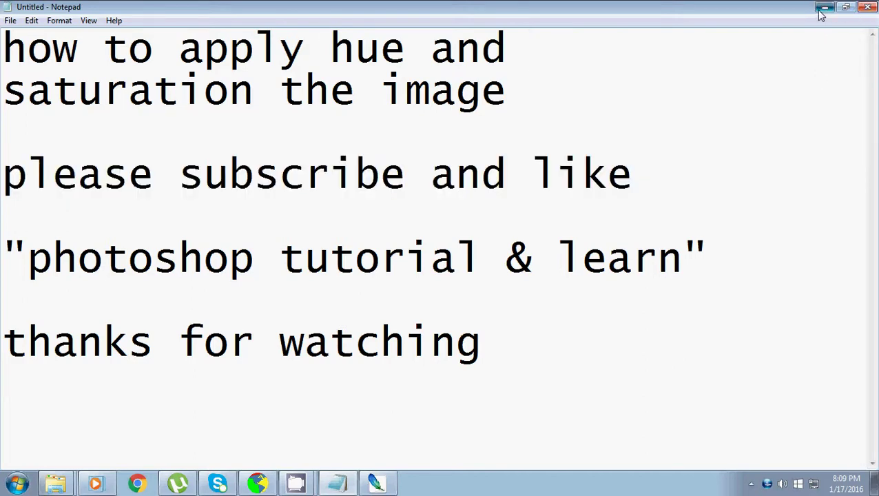
pyautogui.click(824, 6)
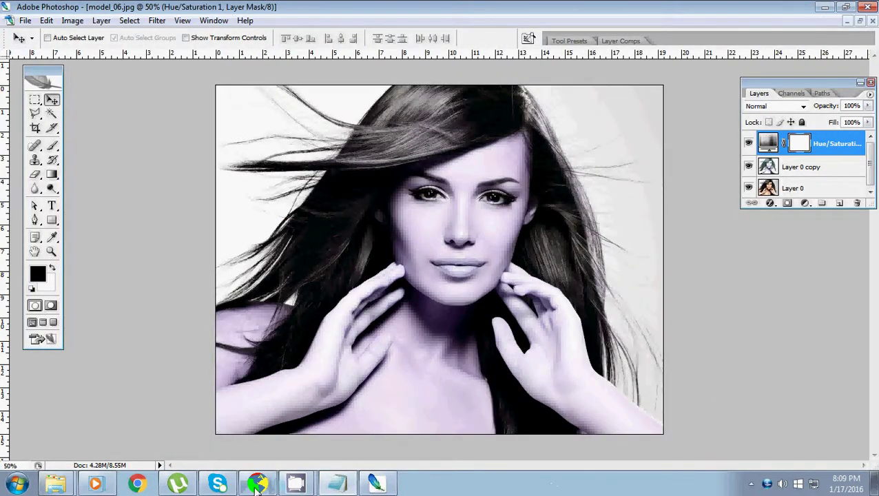